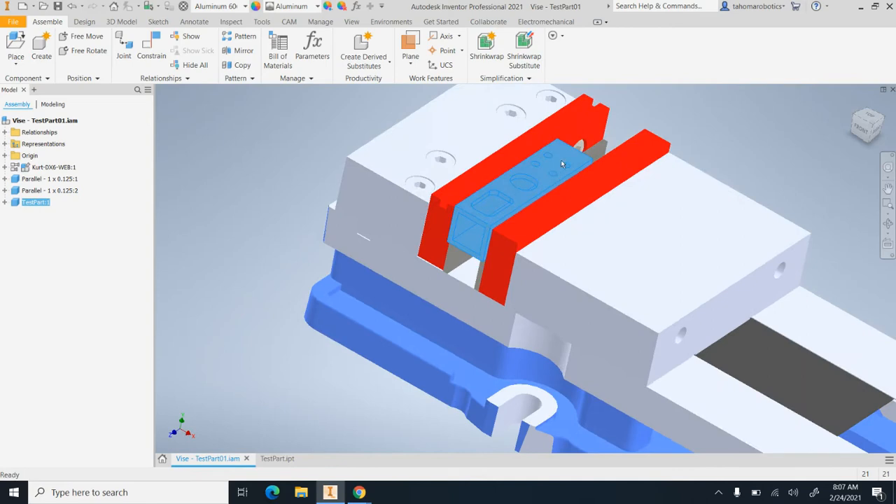
# Examine how TestPart is clamped between the vise jaws and compare it with the separate TestPart.ipt model
pyautogui.keyDown('shift'); pyautogui.moveTo(547, 166); pyautogui.dragTo(551, 165, button='middle'); pyautogui.keyUp('shift')
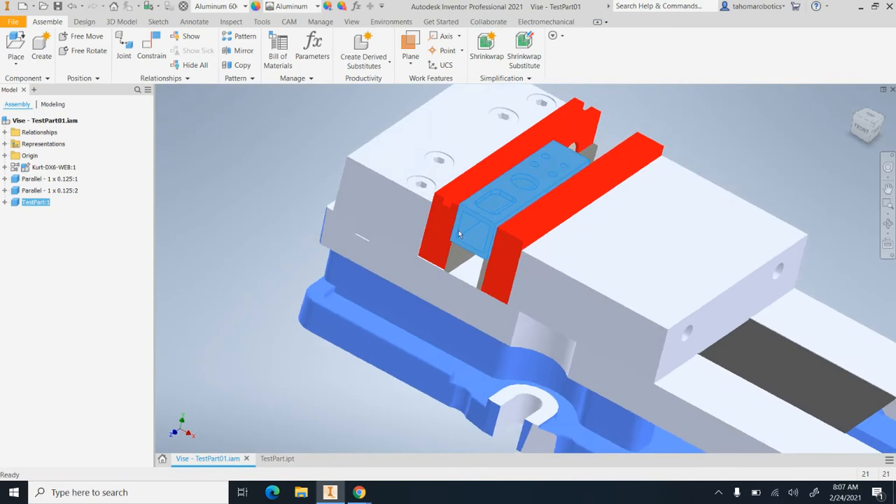
pyautogui.keyDown('shift'); pyautogui.moveTo(526, 253); pyautogui.dragTo(463, 208, button='middle'); pyautogui.keyUp('shift')
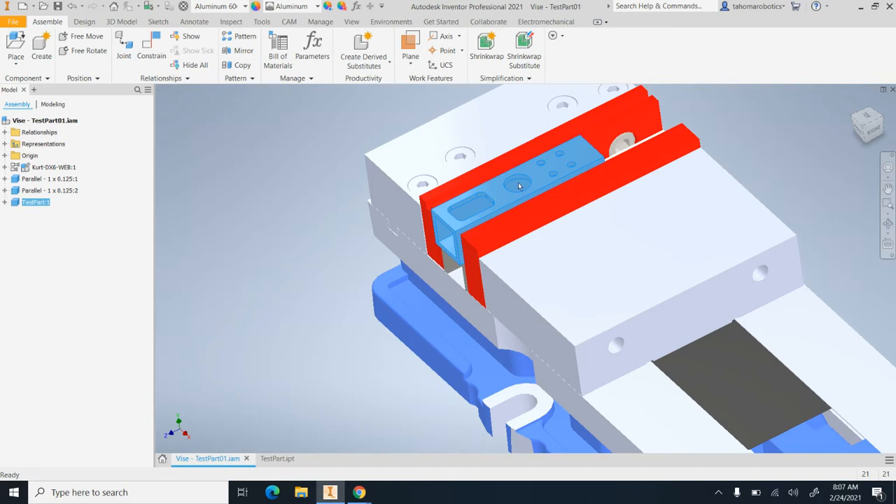
pyautogui.moveTo(534, 200)
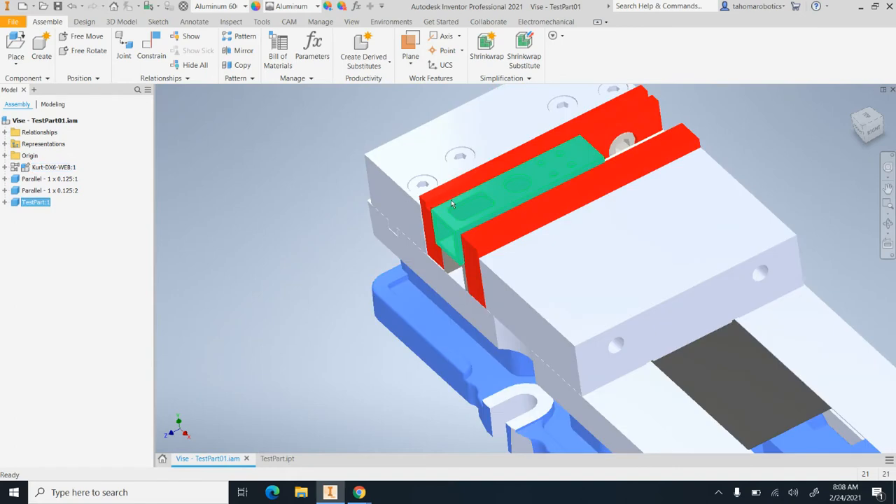
pyautogui.scroll(5, 483, 191)
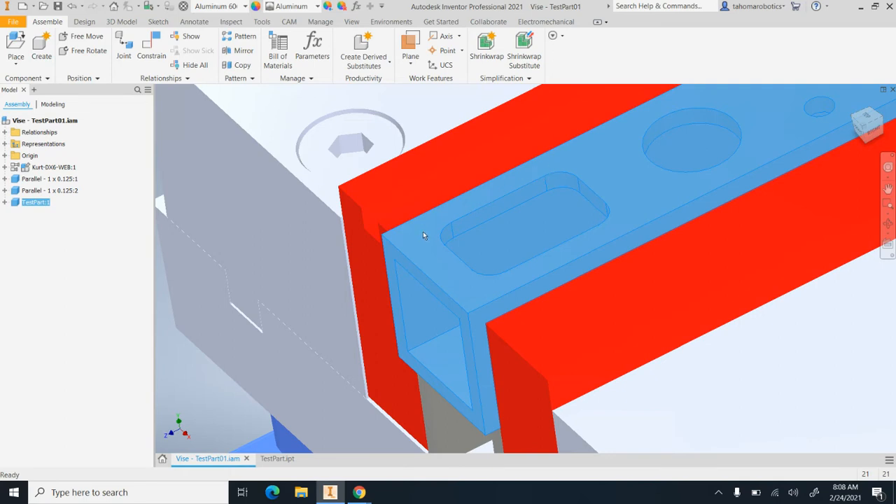
pyautogui.moveTo(423, 235)
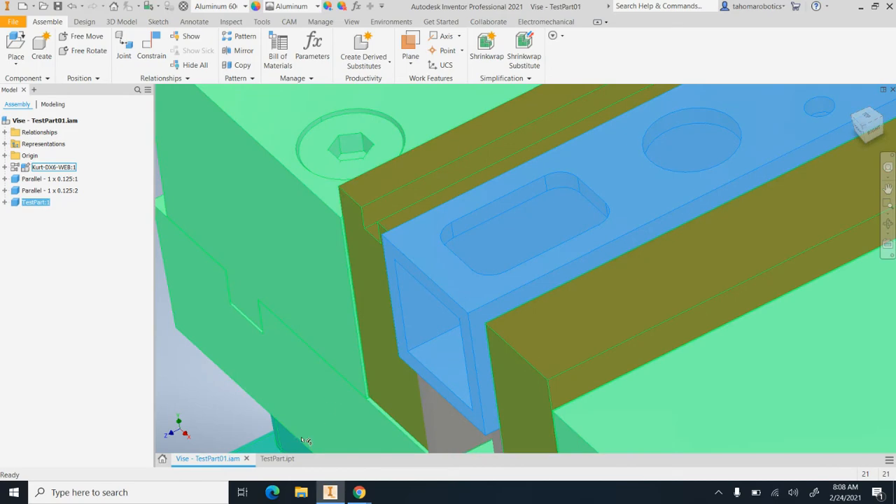
pyautogui.scroll(3, 441, 203)
pyautogui.scroll(3, 441, 204)
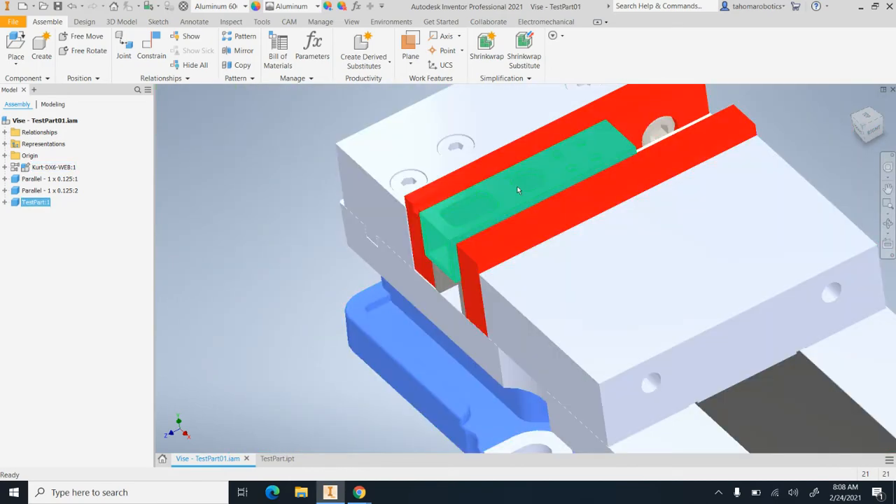
pyautogui.scroll(3, 509, 192)
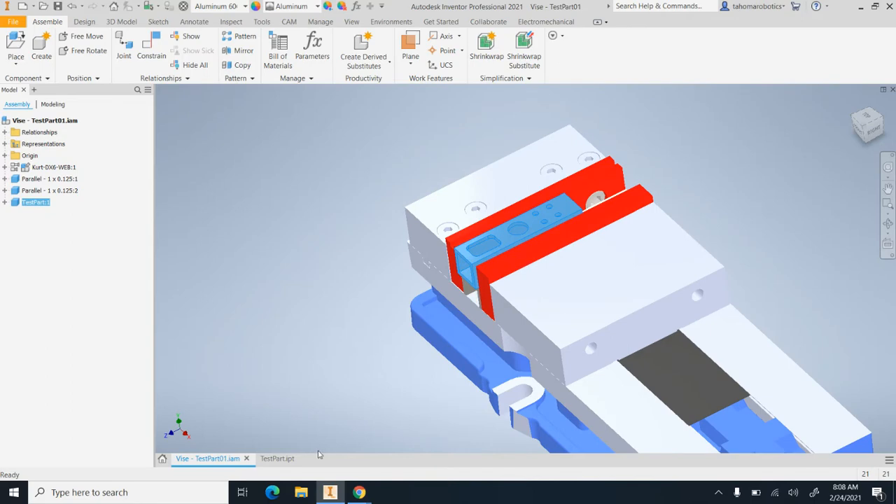
pyautogui.click(277, 458)
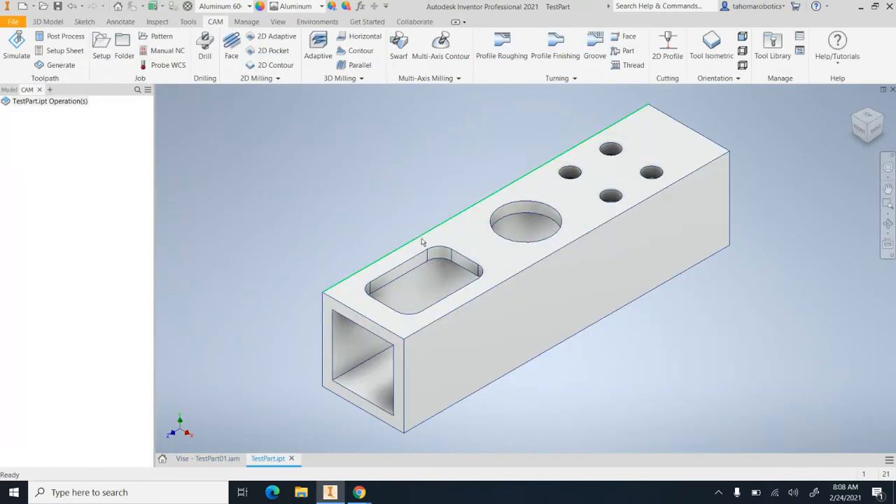
pyautogui.keyDown('shift'); pyautogui.moveTo(484, 208); pyautogui.dragTo(443, 210, button='middle'); pyautogui.keyUp('shift')
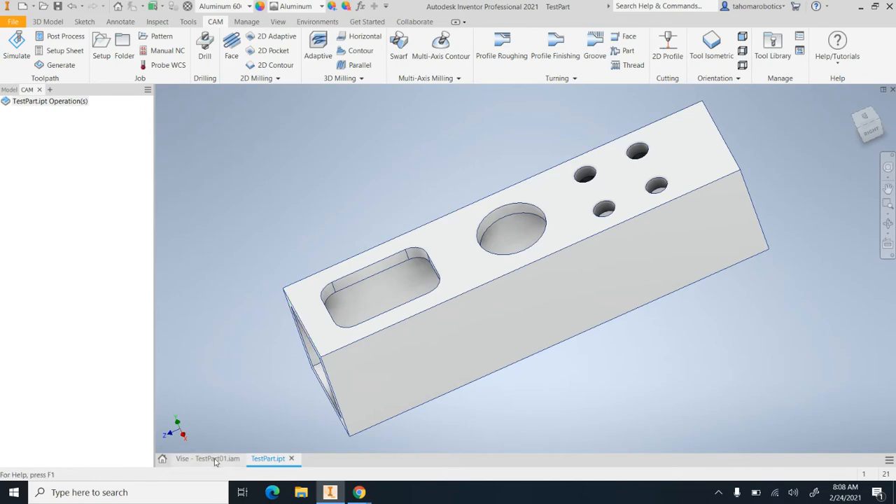
pyautogui.click(210, 459)
pyautogui.scroll(-6, 496, 297)
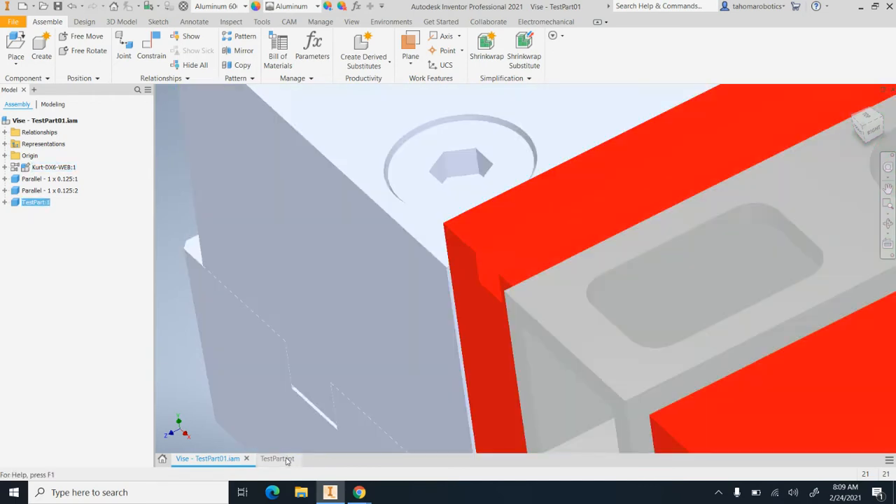
# Start a new CAM milling setup in TestPart.ipt
pyautogui.click(291, 458)
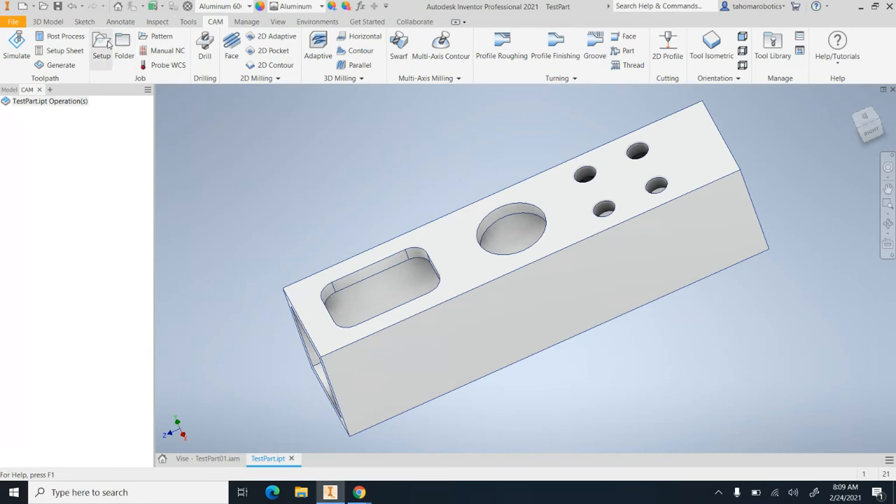
pyautogui.click(103, 45)
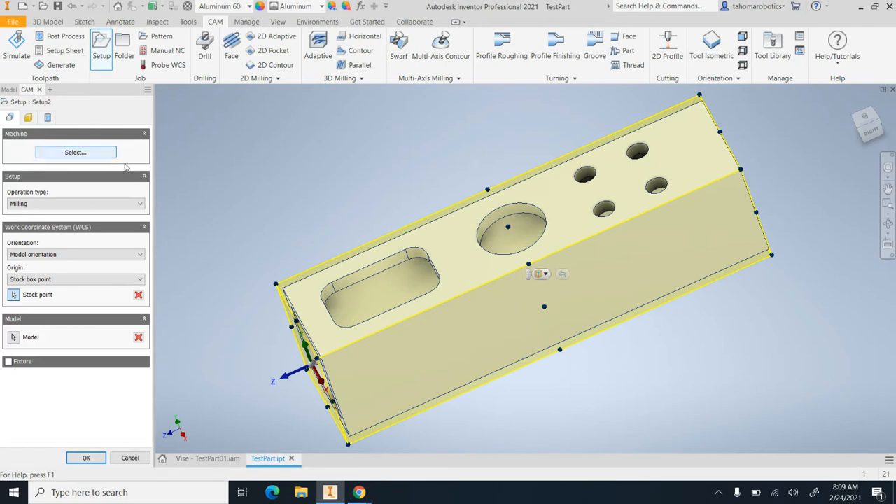
pyautogui.moveTo(403, 216)
pyautogui.keyDown('shift'); pyautogui.mouseDown(button='middle')
pyautogui.moveTo(418, 208)
pyautogui.moveTo(422, 218)
pyautogui.mouseUp(button='middle'); pyautogui.keyUp('shift')
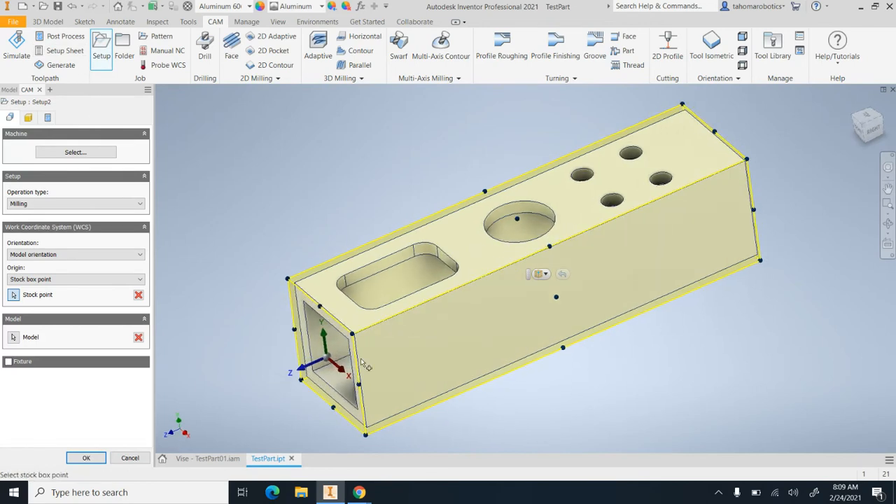
# Try several stock box corners and edge midpoints around the part's top as the work coordinate origin
pyautogui.click(288, 279)
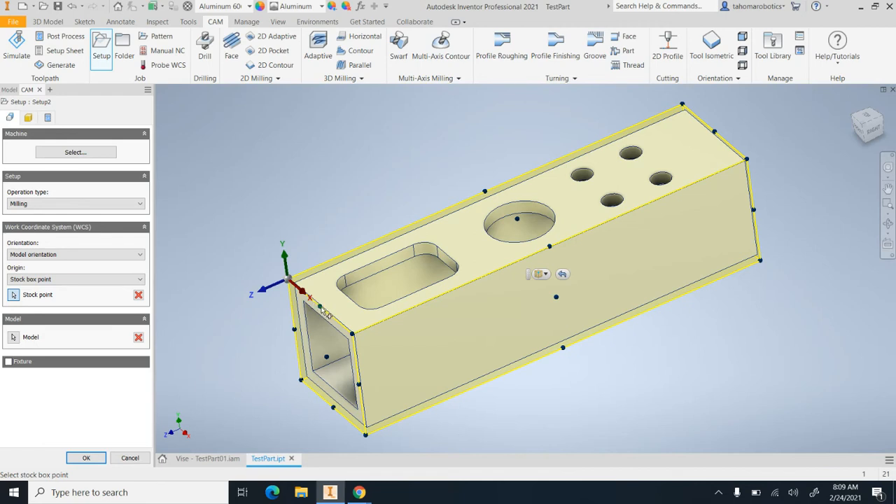
pyautogui.click(484, 191)
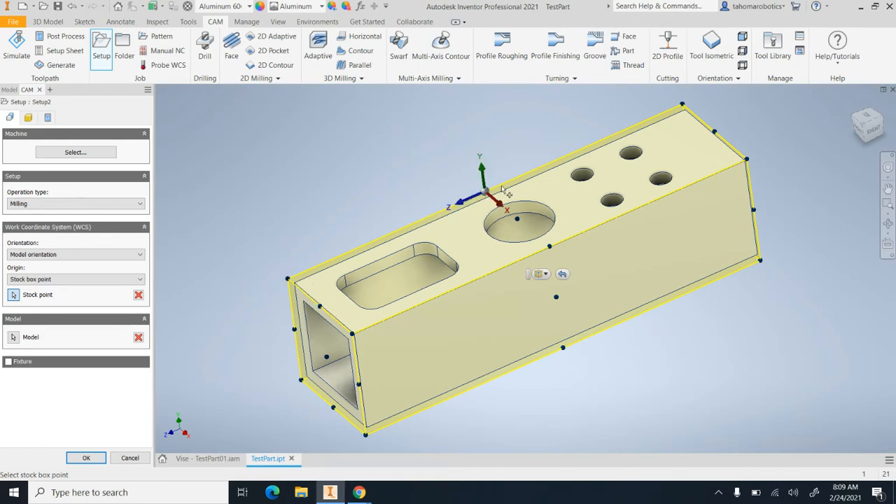
pyautogui.click(682, 105)
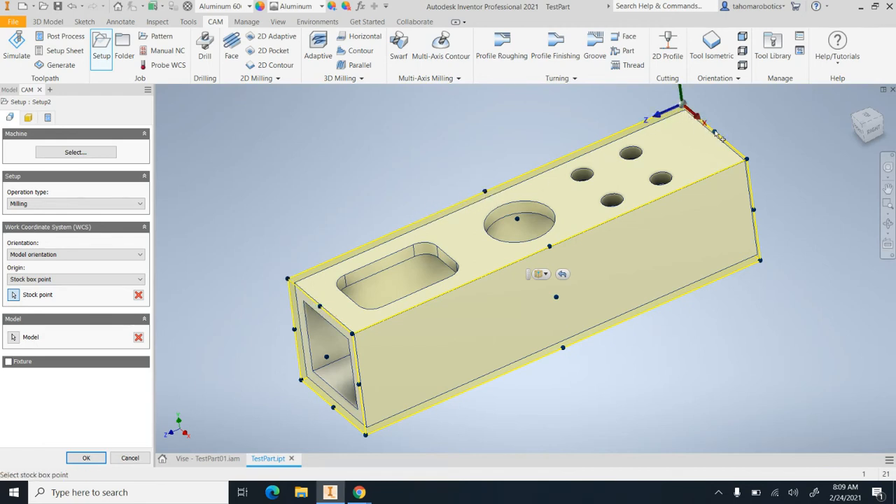
pyautogui.click(714, 132)
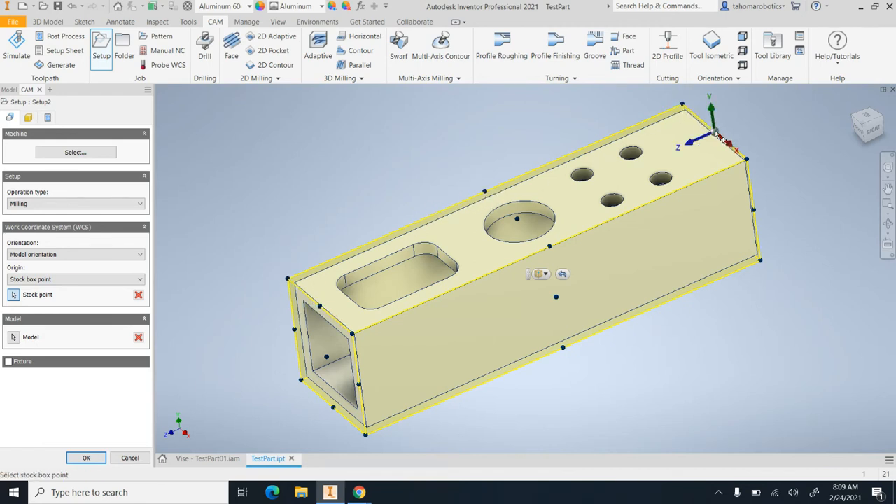
pyautogui.click(747, 161)
pyautogui.keyDown('shift'); pyautogui.moveTo(349, 228); pyautogui.dragTo(361, 202, button='middle'); pyautogui.keyUp('shift')
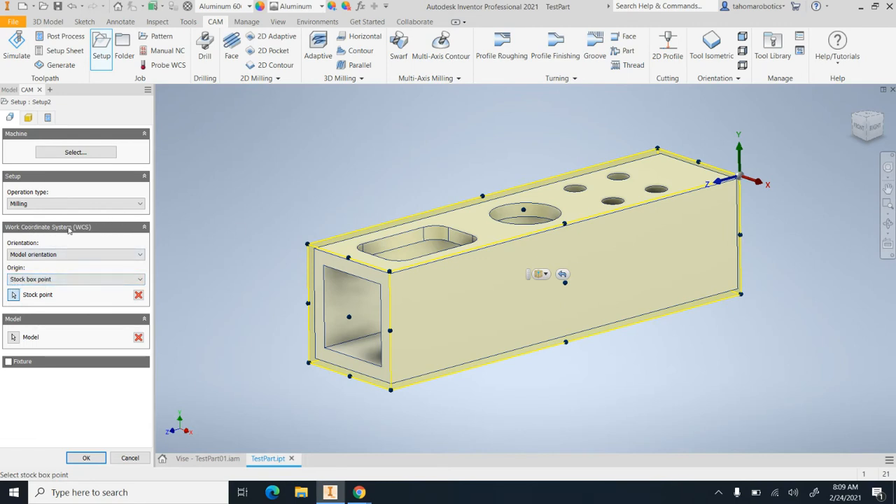
# Set the WCS origin to Model box point at the upper back corner of the open end beside the rectangular pocket
pyautogui.click(36, 283)
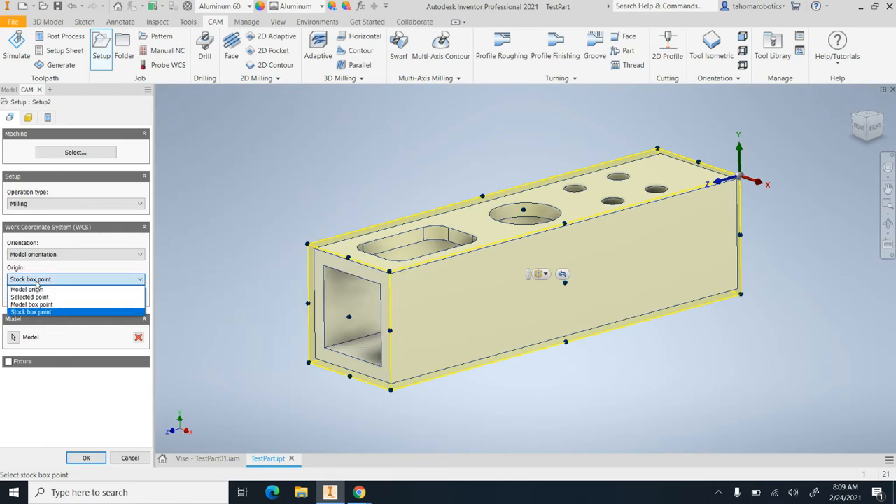
pyautogui.click(35, 307)
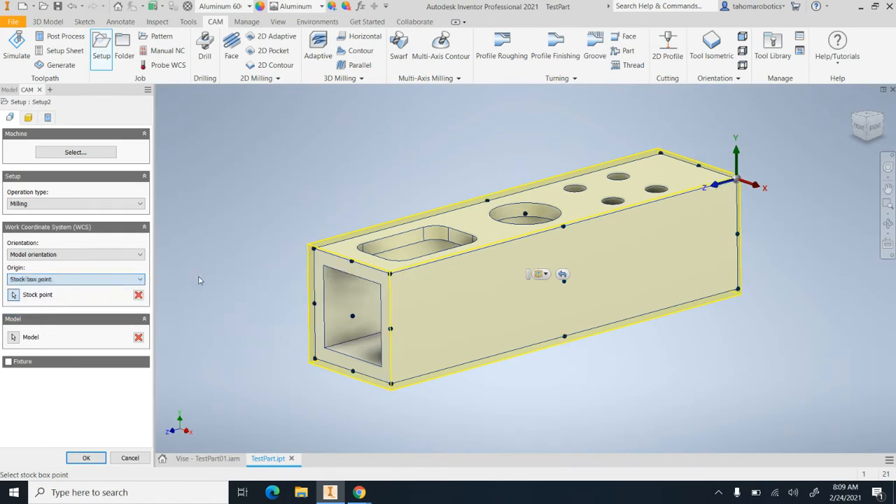
pyautogui.scroll(5, 317, 252)
pyautogui.click(316, 260)
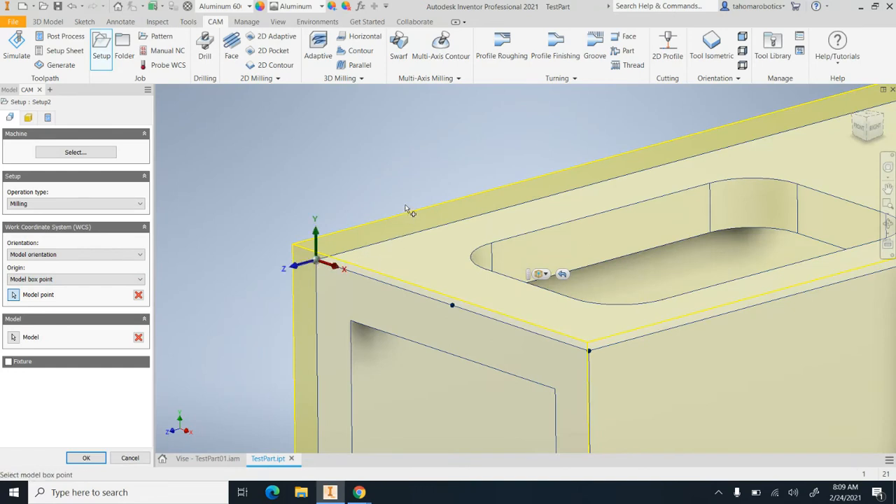
pyautogui.scroll(3, 392, 210)
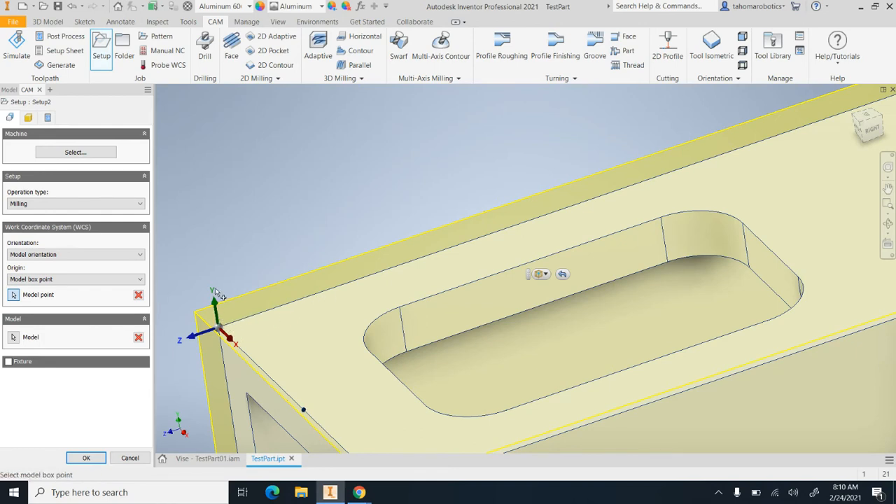
# Set the WCS orientation to Select Z axis/plane & X axis and try the part's top face as the Z reference
pyautogui.click(32, 253)
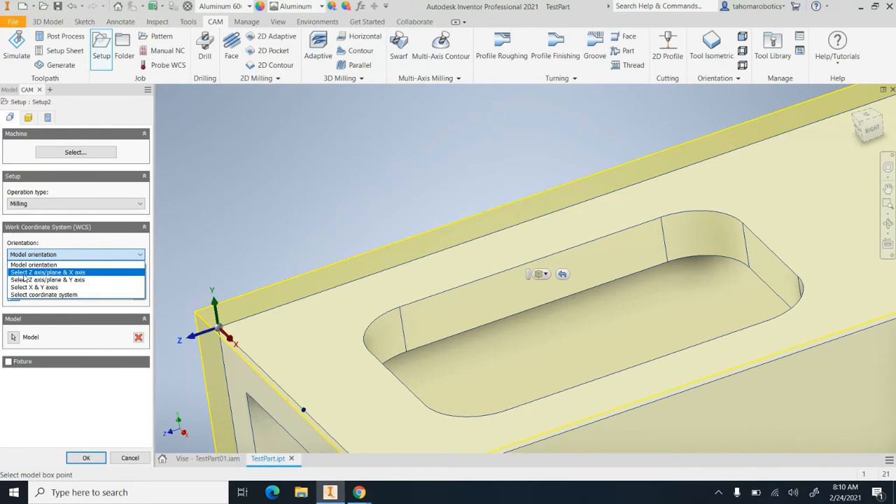
pyautogui.click(60, 273)
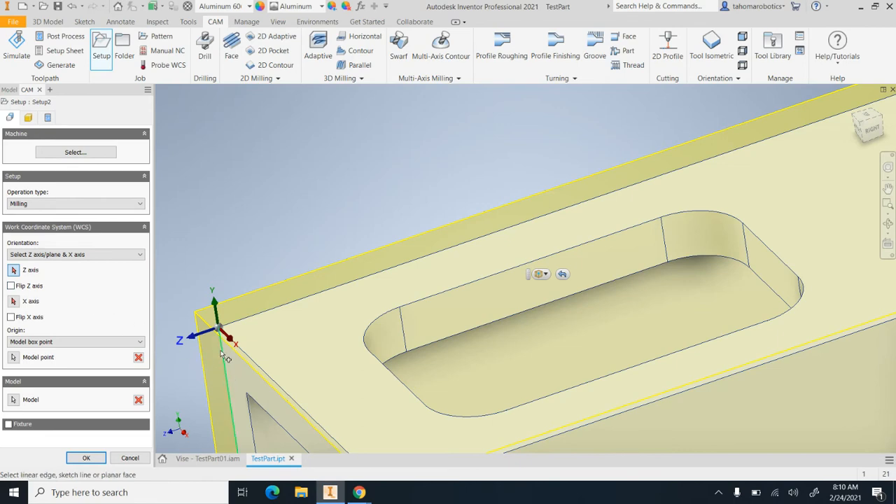
pyautogui.scroll(-3, 231, 381)
pyautogui.scroll(4, 231, 364)
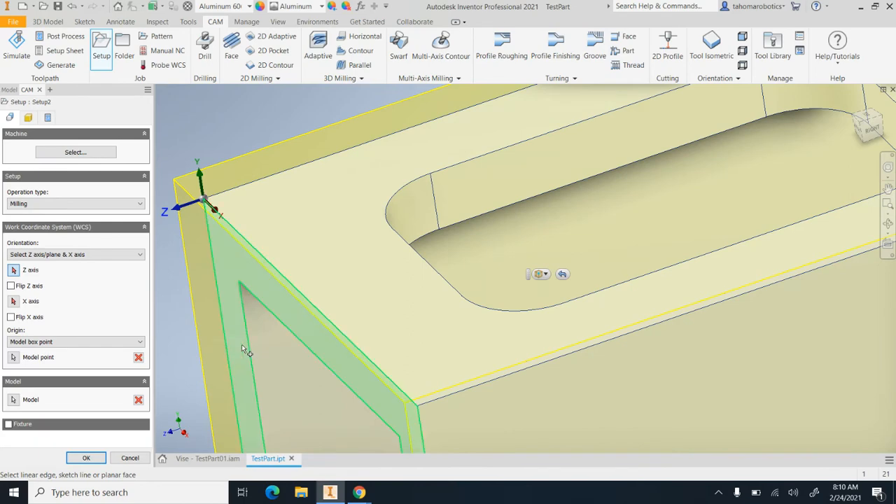
pyautogui.scroll(-4, 257, 194)
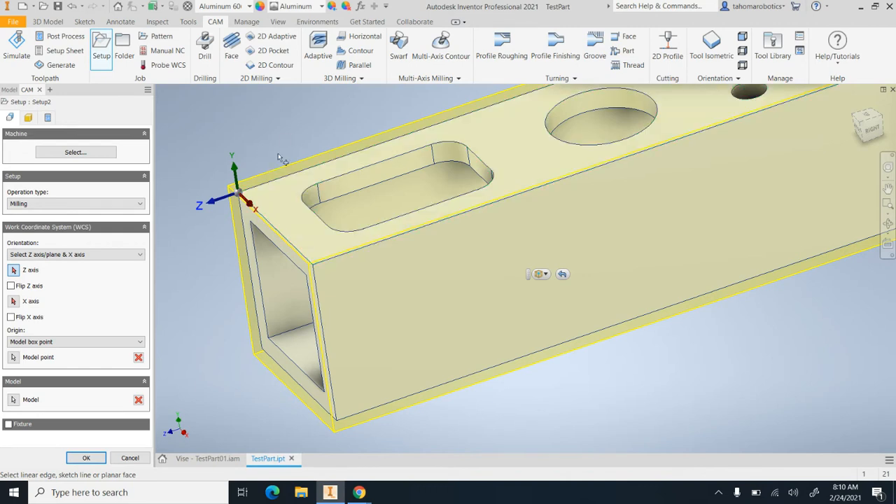
pyautogui.click(277, 192)
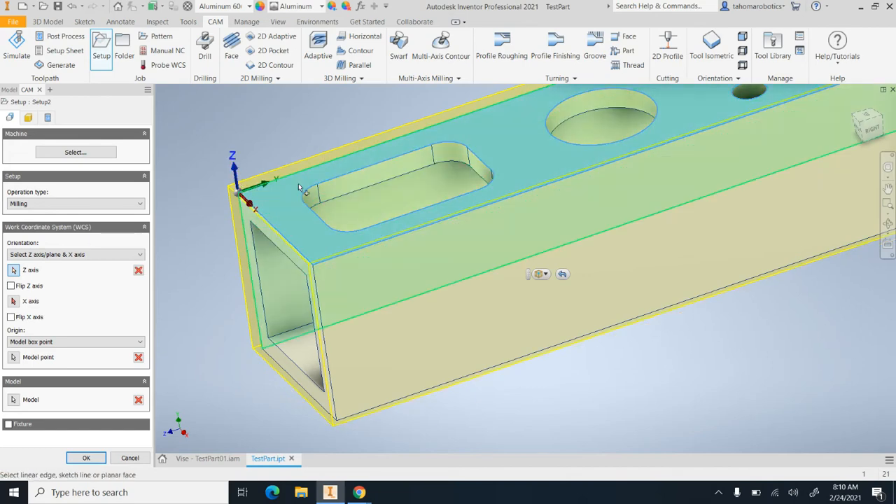
pyautogui.click(138, 271)
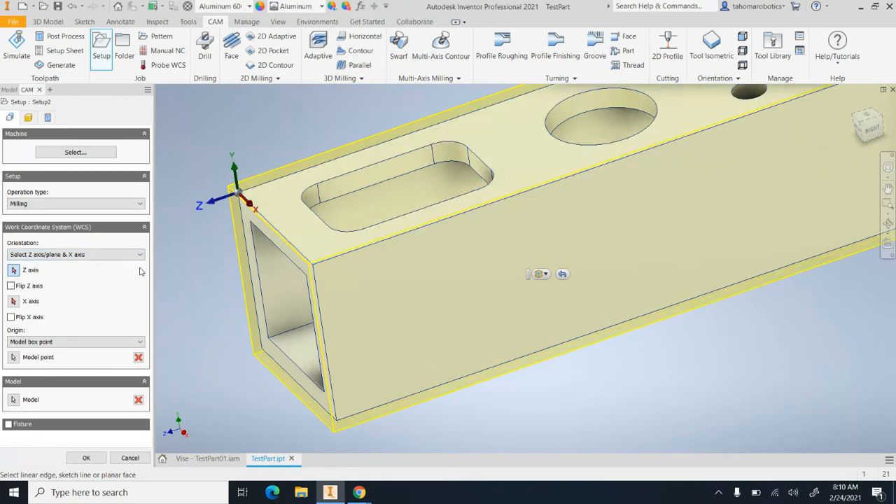
# Align the Z axis with the vertical edge at the origin corner and flip it to point up out of the part
pyautogui.click(248, 238)
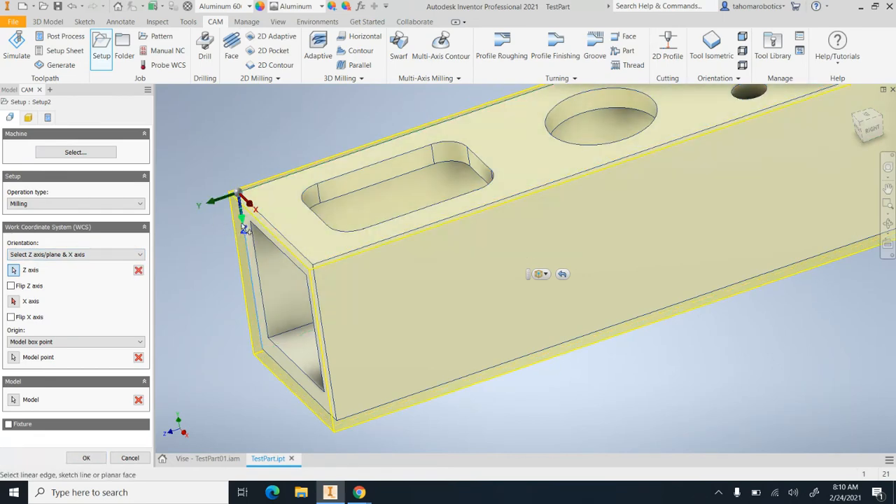
pyautogui.scroll(3, 247, 231)
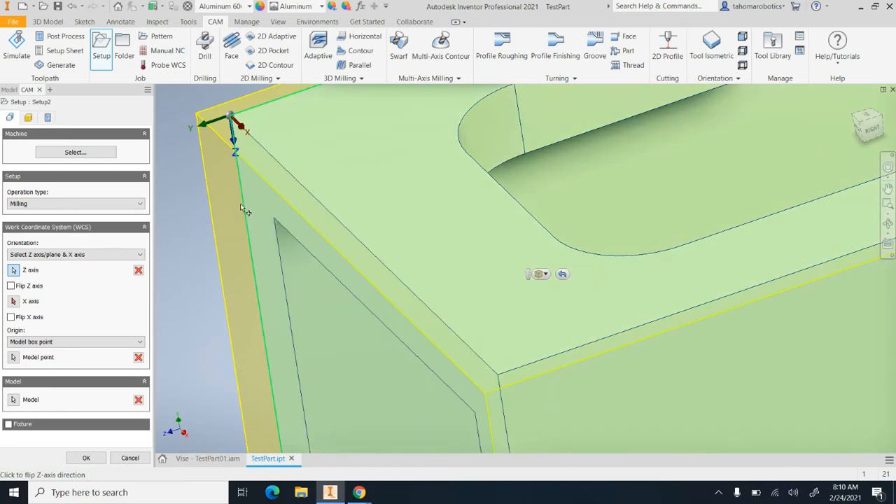
pyautogui.scroll(-2, 245, 210)
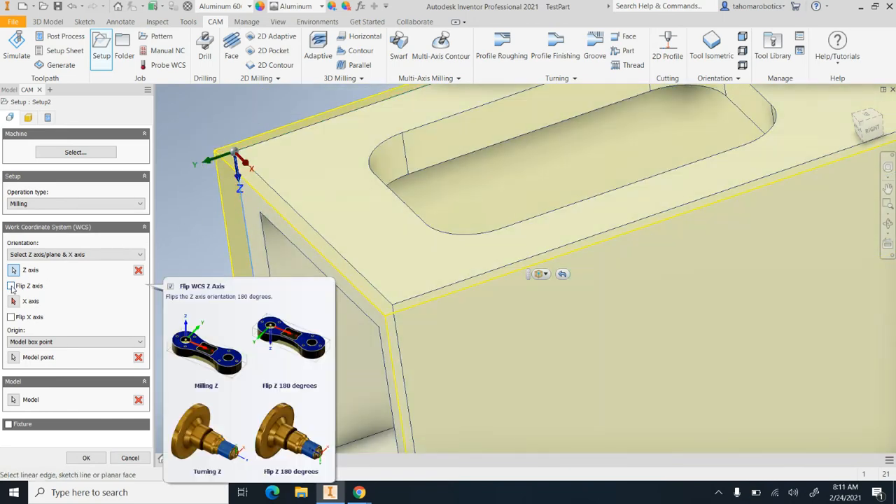
pyautogui.click(11, 286)
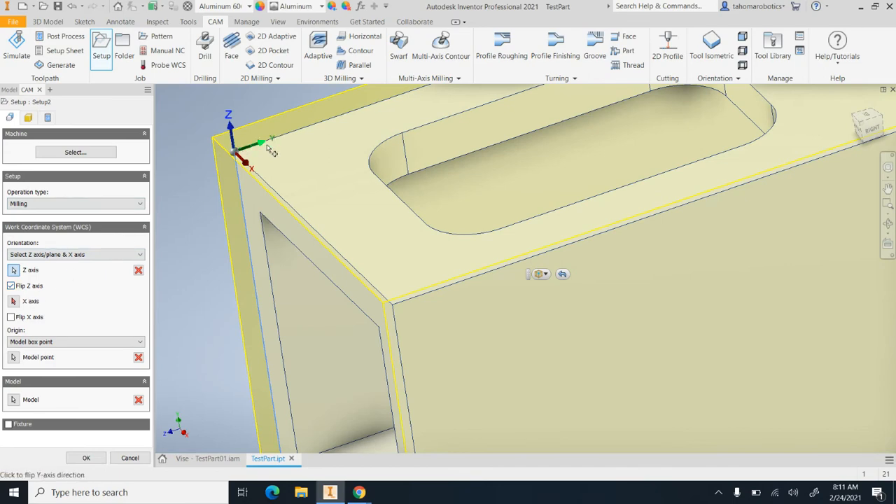
pyautogui.scroll(-5, 277, 126)
pyautogui.scroll(3, 280, 136)
pyautogui.scroll(2, 283, 191)
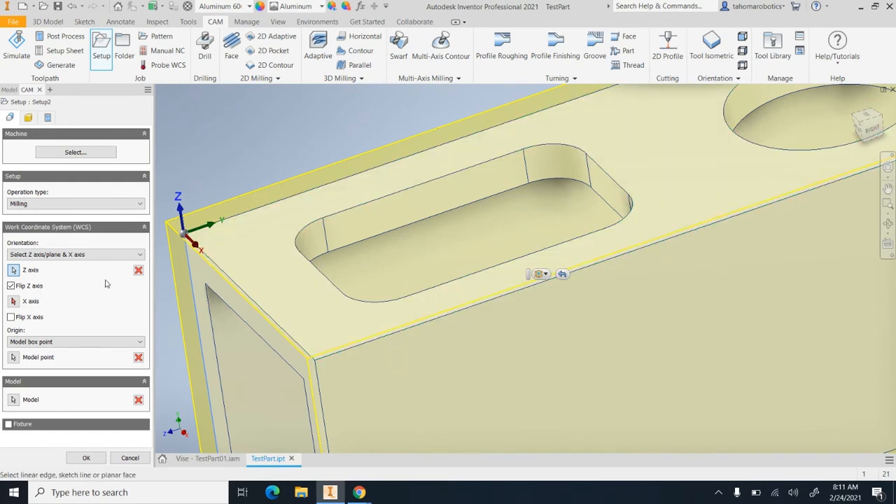
# Align the X axis with the long top edge running from the origin corner along the part
pyautogui.click(13, 301)
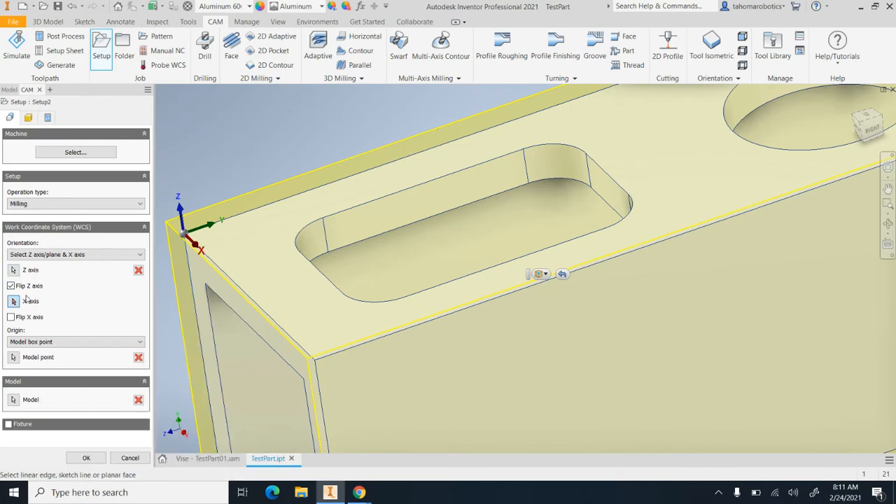
pyautogui.click(244, 216)
pyautogui.scroll(-5, 254, 220)
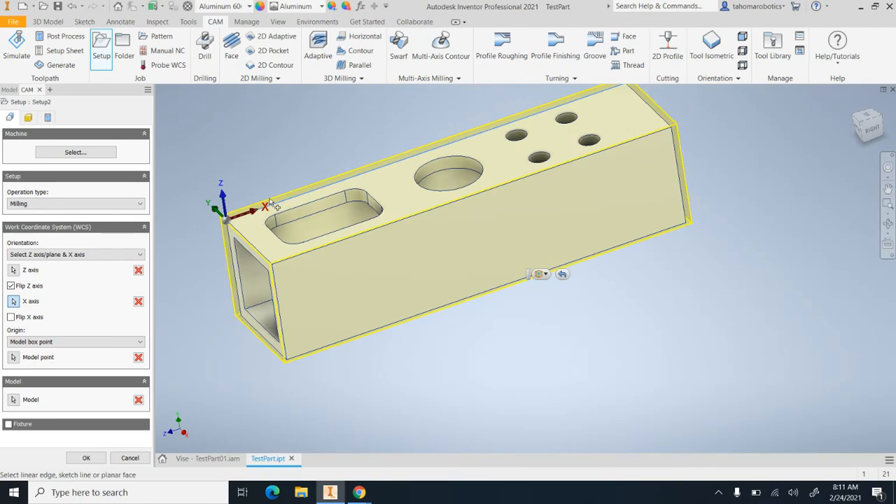
# Check the WCS axes from above, and set the setup's stock mode to Fixed size box
pyautogui.click(868, 118)
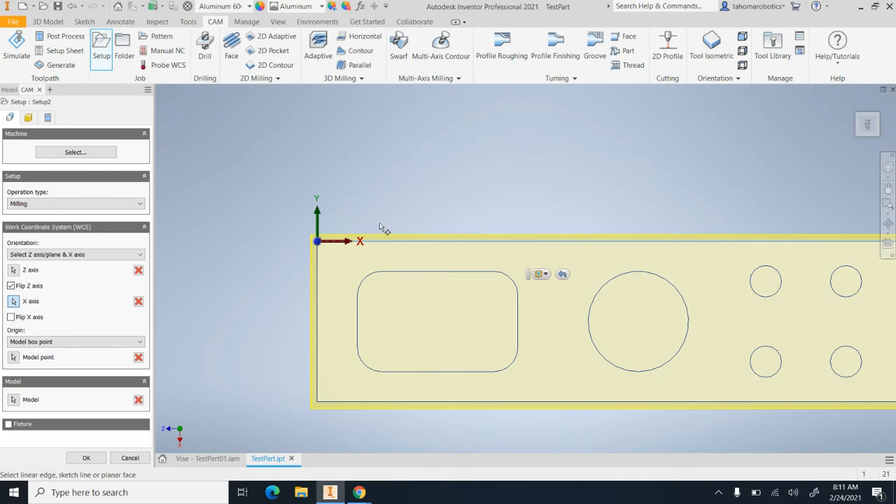
pyautogui.keyDown('shift'); pyautogui.moveTo(391, 237); pyautogui.dragTo(422, 208, button='middle'); pyautogui.keyUp('shift')
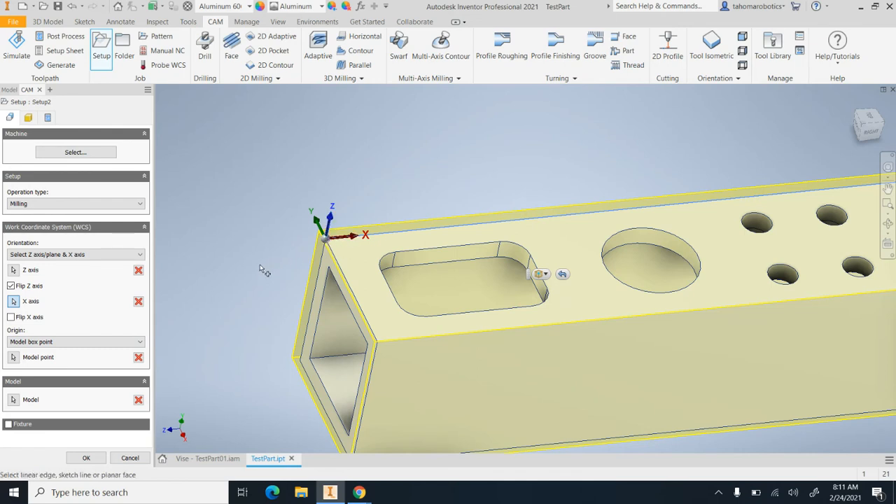
pyautogui.click(28, 118)
pyautogui.scroll(-4, 392, 203)
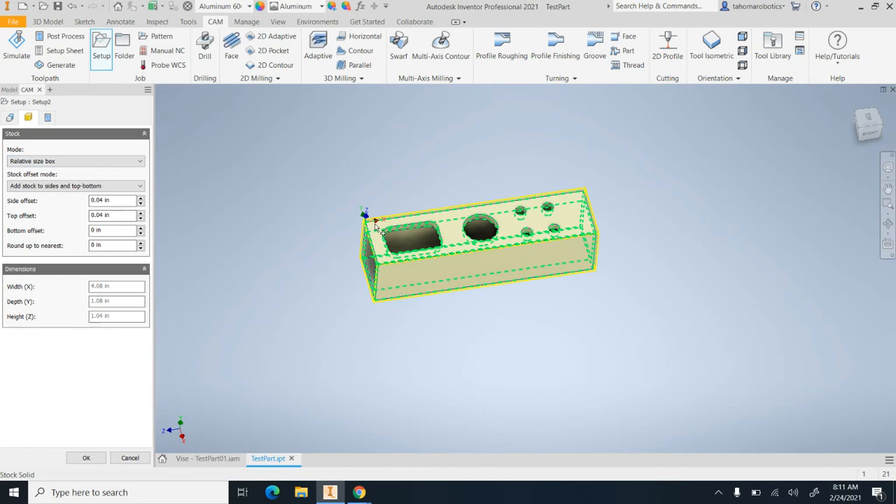
pyautogui.scroll(3, 361, 223)
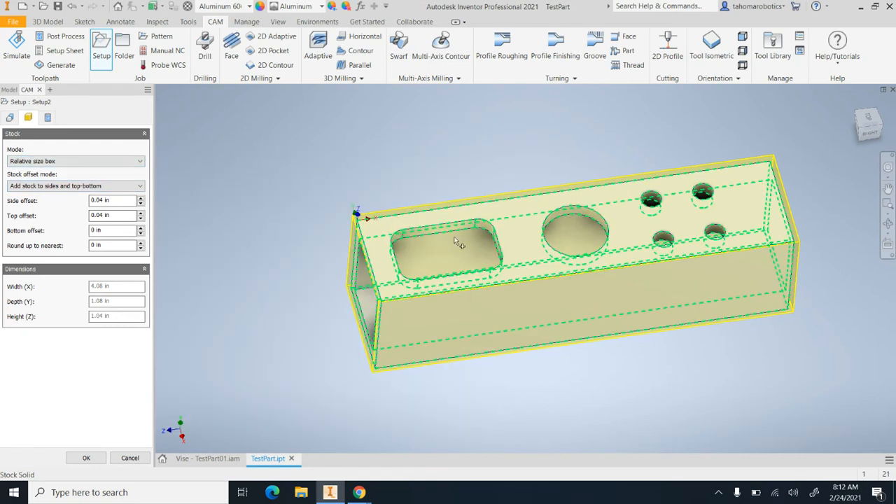
pyautogui.click(64, 161)
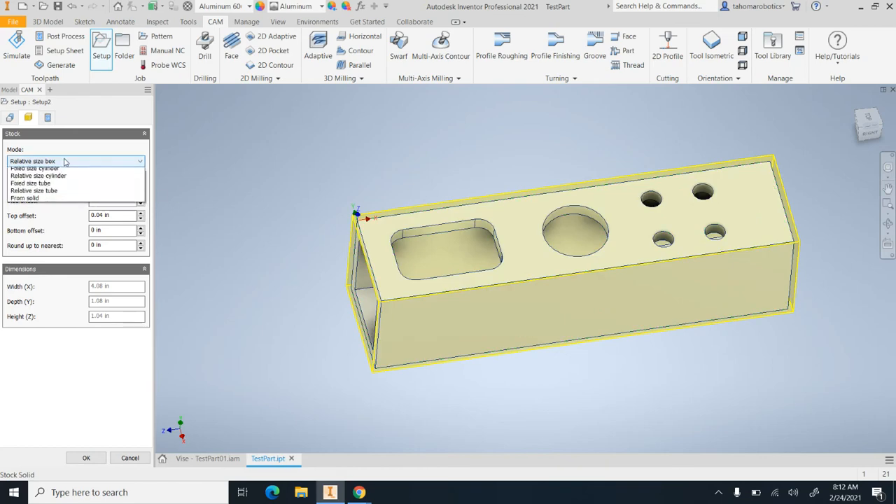
pyautogui.click(63, 170)
pyautogui.keyDown('shift'); pyautogui.moveTo(379, 192); pyautogui.dragTo(396, 173, button='middle'); pyautogui.keyUp('shift')
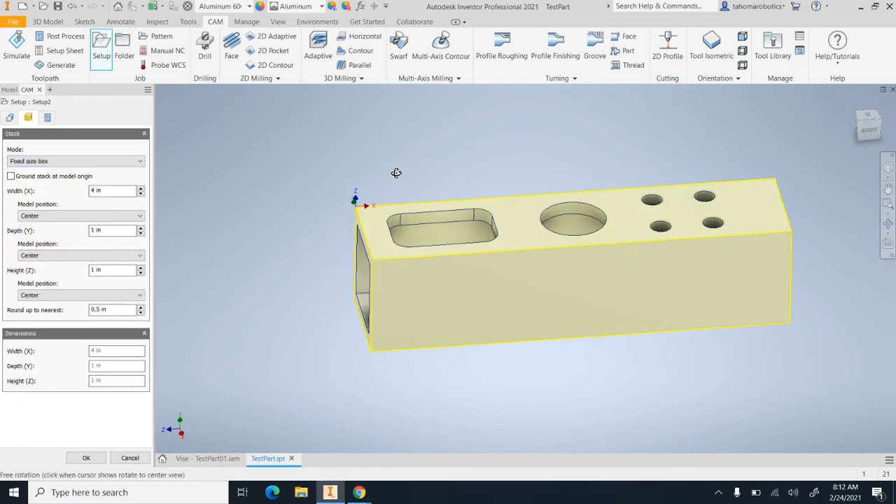
pyautogui.scroll(-3, 420, 205)
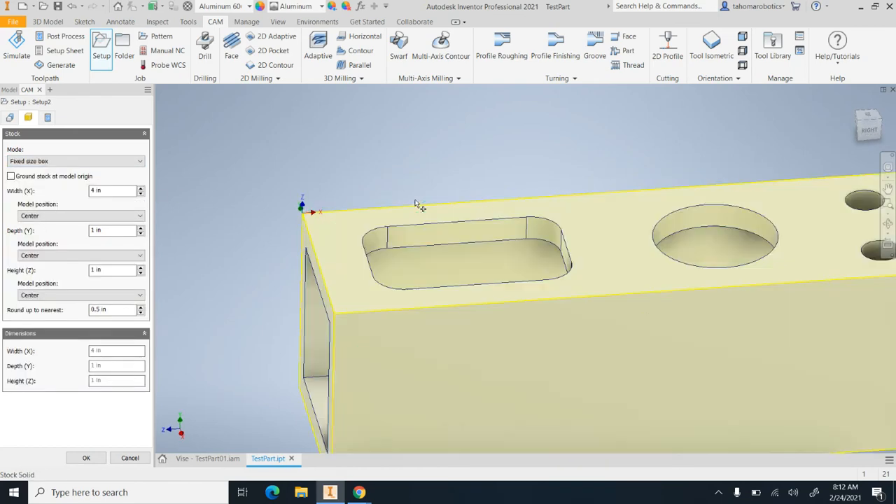
pyautogui.scroll(3, 301, 205)
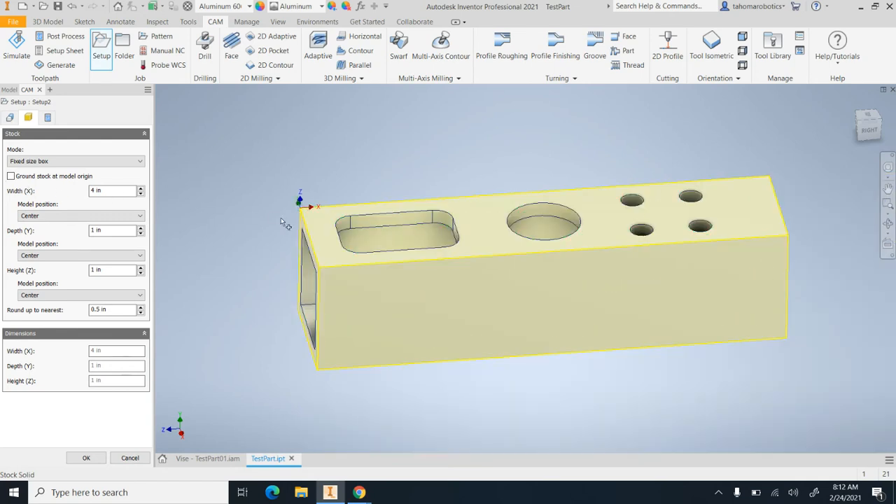
# Set the stock box's width in X to 4.5 in
pyautogui.click(107, 194)
pyautogui.write('4.5')
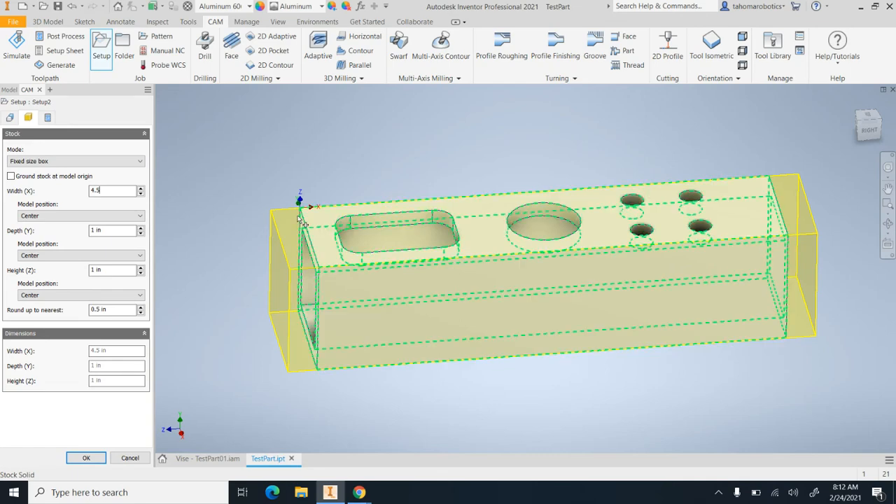
pyautogui.scroll(3, 301, 210)
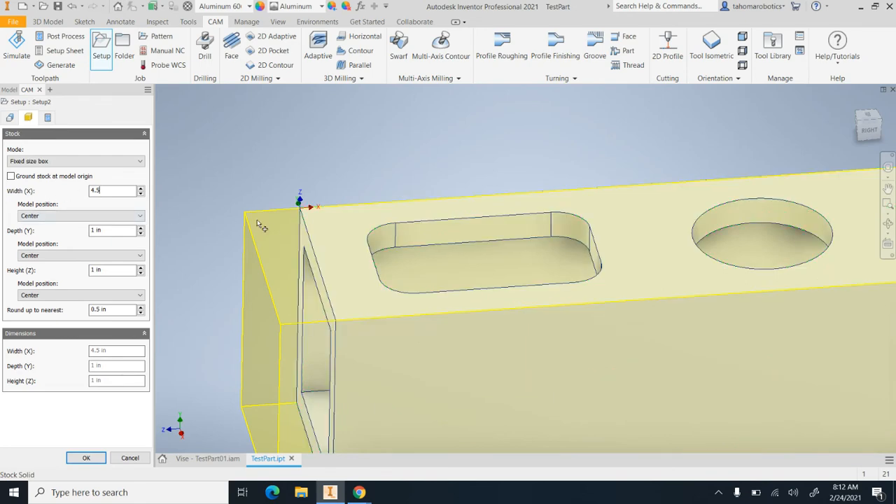
pyautogui.scroll(-4, 259, 224)
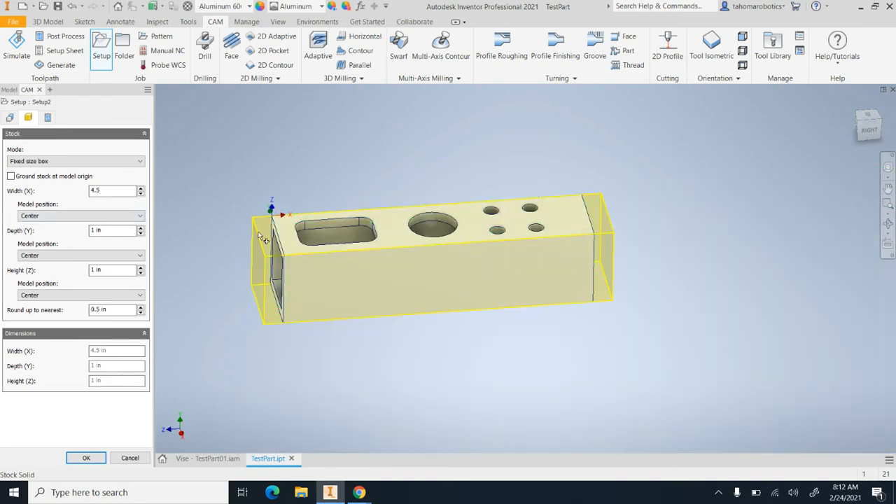
# Position the model in X as Offset from left side (-X) with a 0 in offset, and accept the setup
pyautogui.click(87, 217)
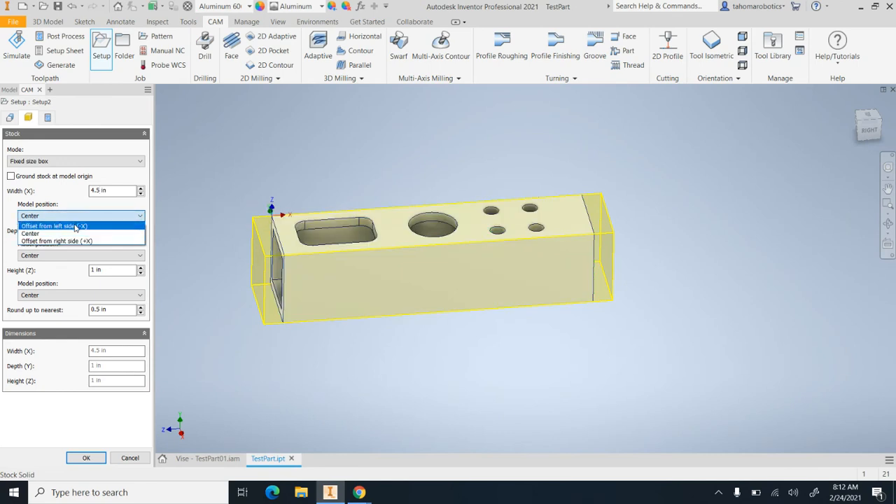
pyautogui.click(76, 226)
pyautogui.moveTo(113, 233); pyautogui.dragTo(90, 233)
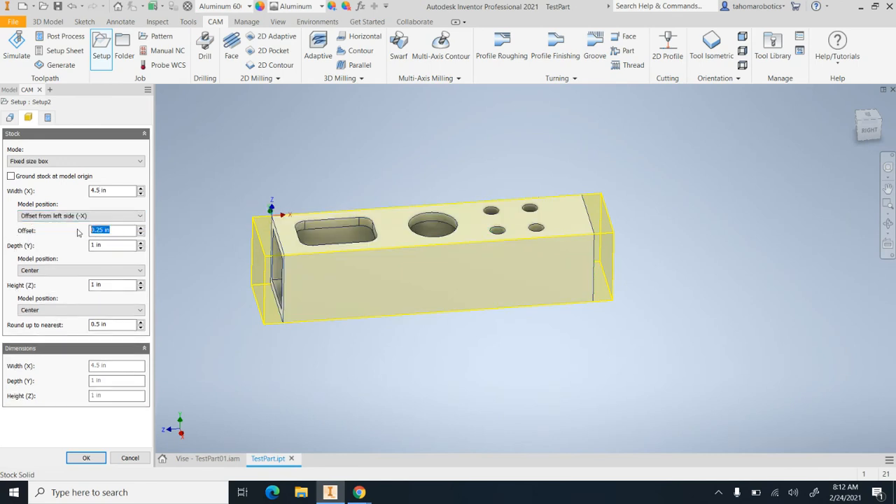
pyautogui.write('0')
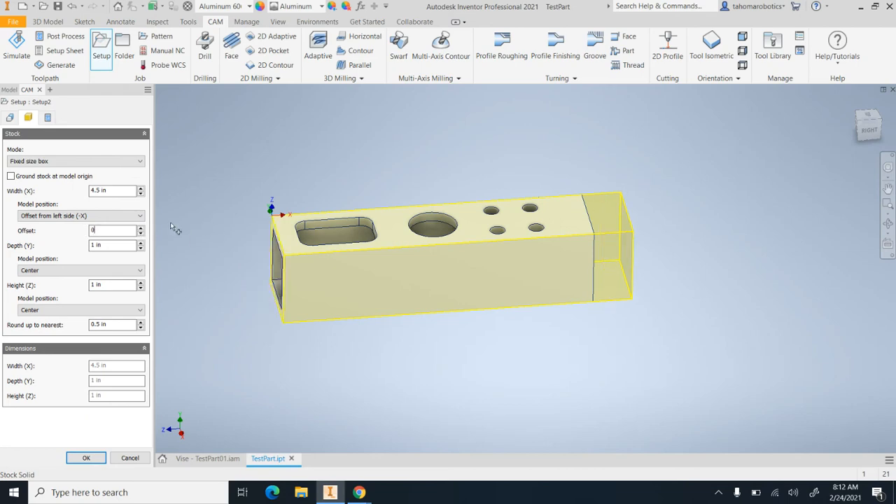
pyautogui.scroll(5, 272, 230)
pyautogui.scroll(-4, 272, 229)
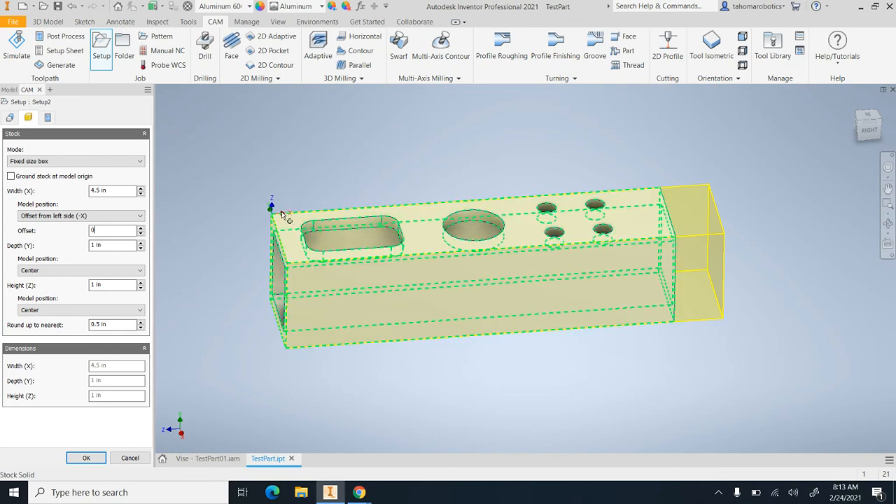
pyautogui.click(86, 458)
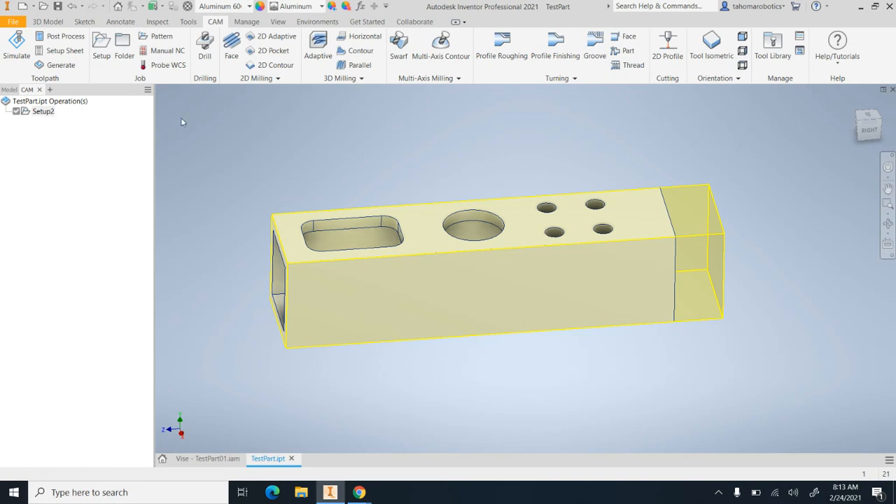
pyautogui.click(43, 112)
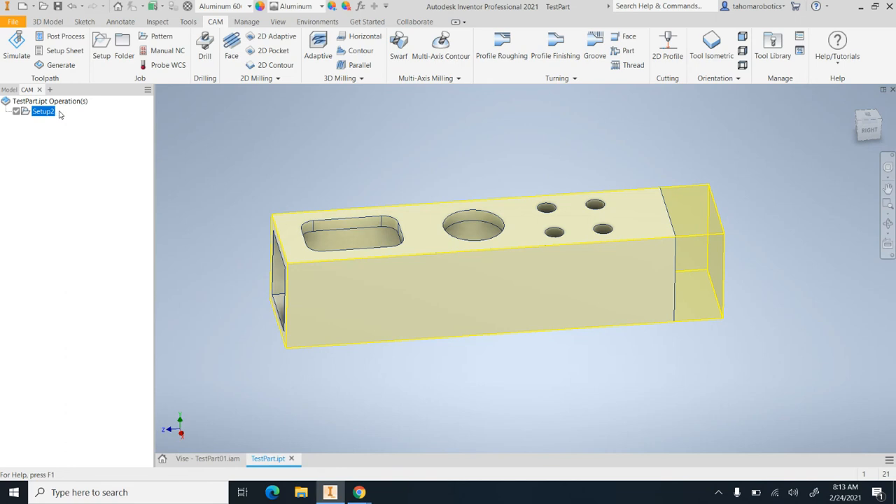
pyautogui.doubleClick(44, 112)
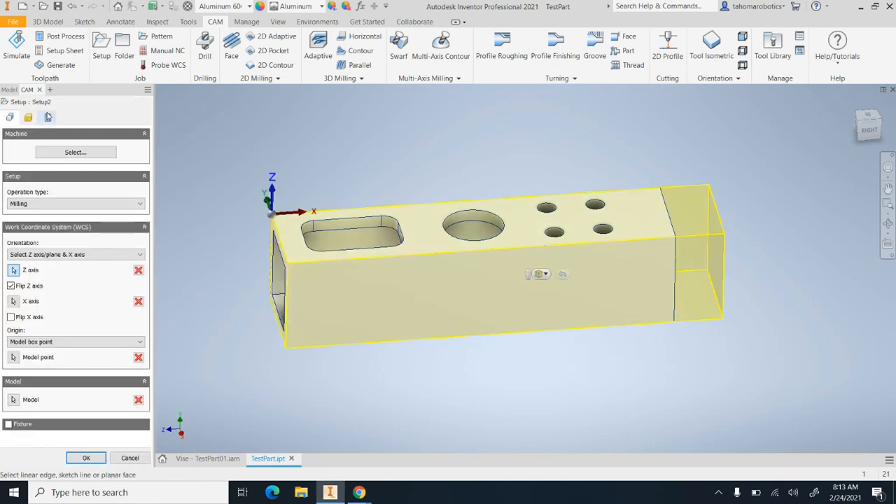
pyautogui.click(128, 459)
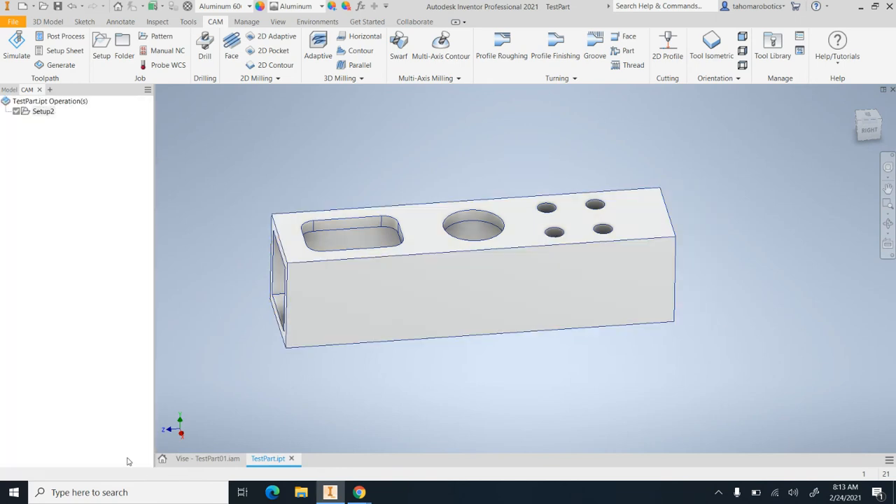
# Rename the milling setup as Op1
pyautogui.click(43, 112)
pyautogui.click(43, 112)
pyautogui.write('oP')
pyautogui.press('Return')
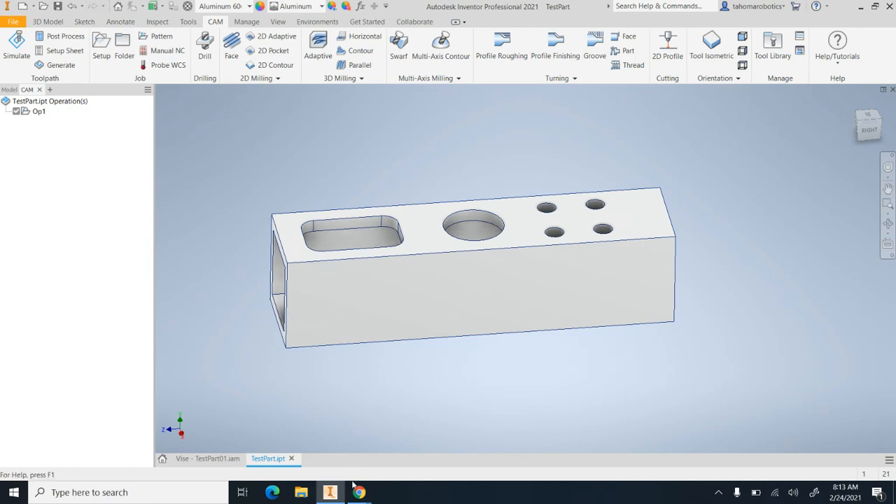
pyautogui.moveTo(359, 493)
pyautogui.click(410, 456)
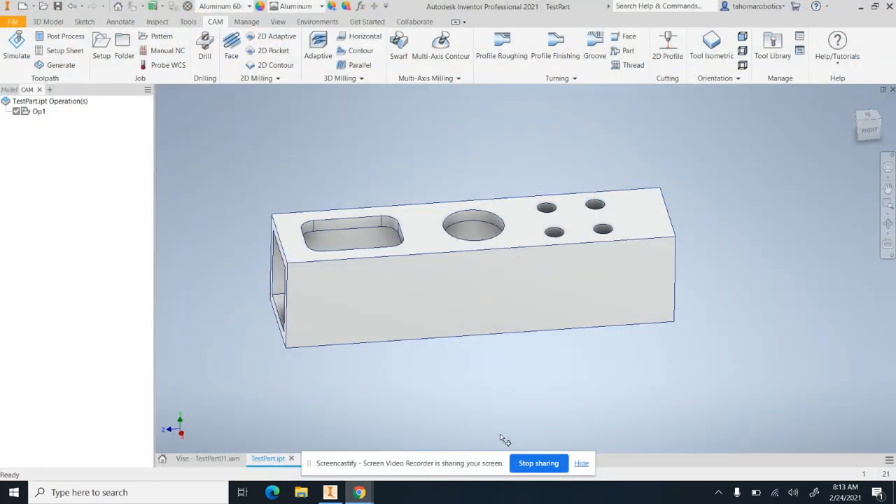